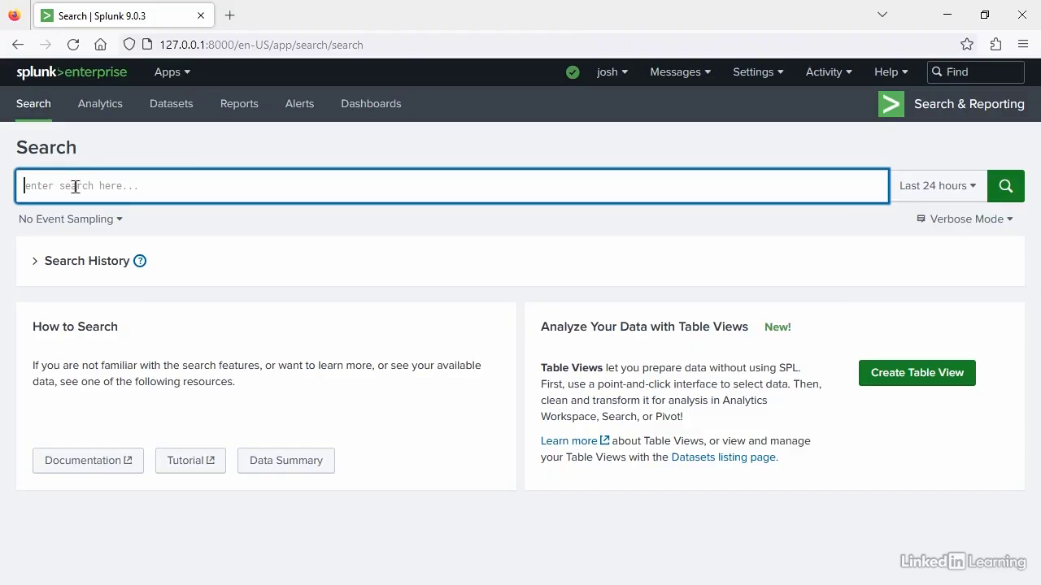
# - Search for events with sourcetype="linux_secure" over the last 24 hours
pyautogui.write('sourcetype')
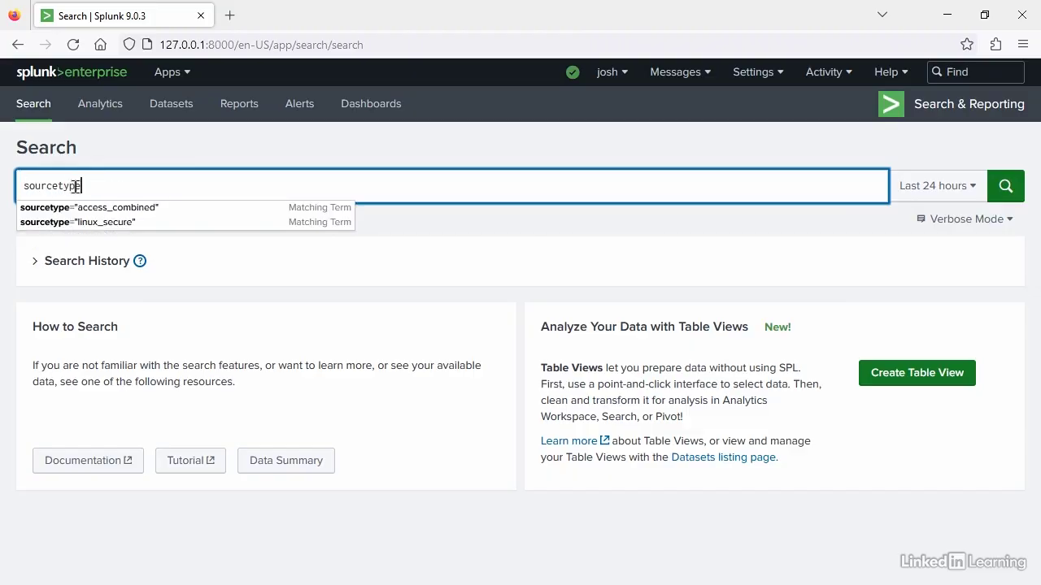
pyautogui.click(93, 223)
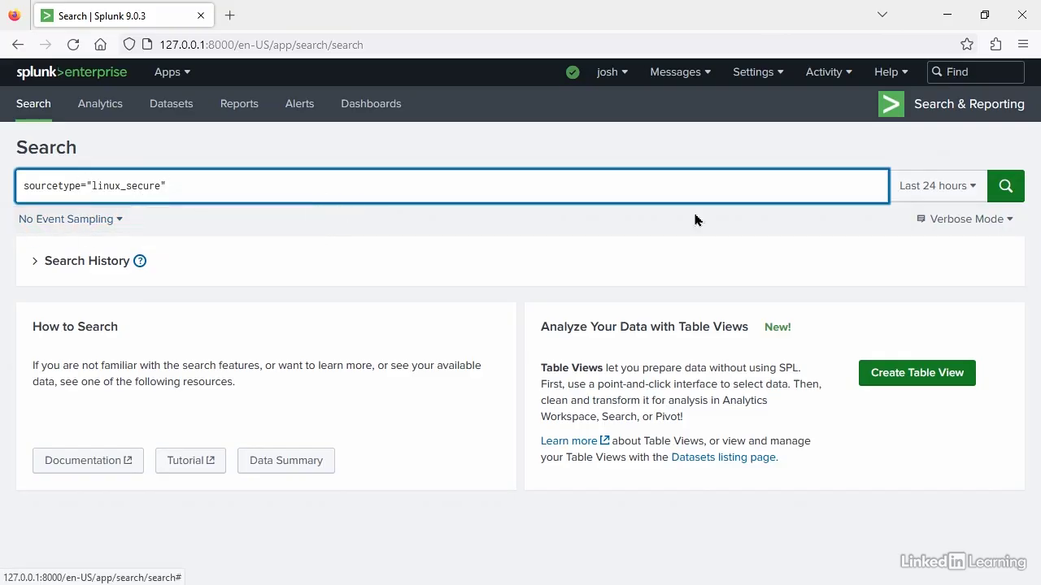
pyautogui.click(1007, 193)
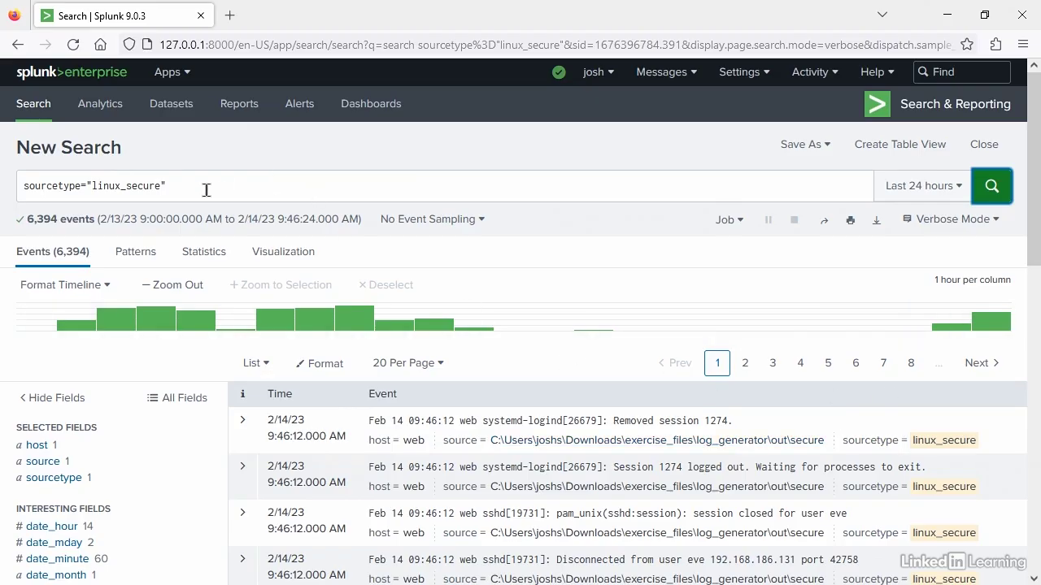
# - Narrow the search to the SSH daemon by adding process=sshd to the query, and run it
pyautogui.click(370, 179)
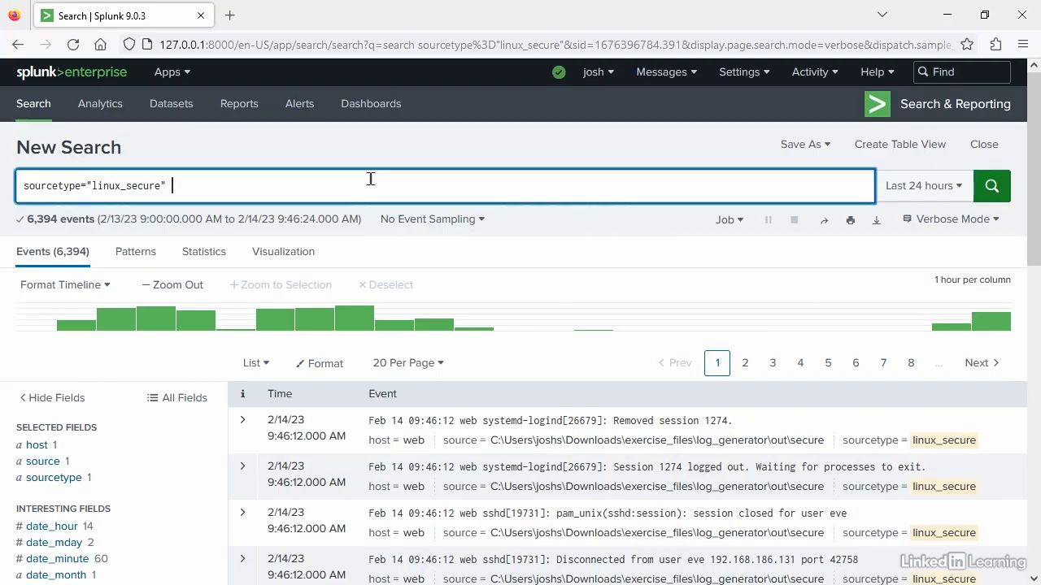
pyautogui.write('process=')
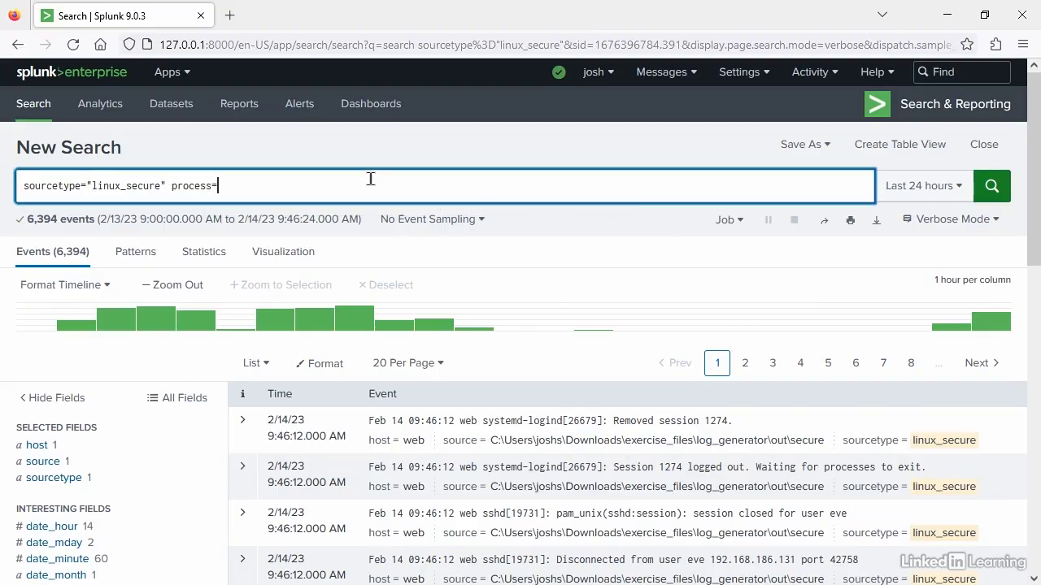
pyautogui.write('sshd')
pyautogui.click(991, 185)
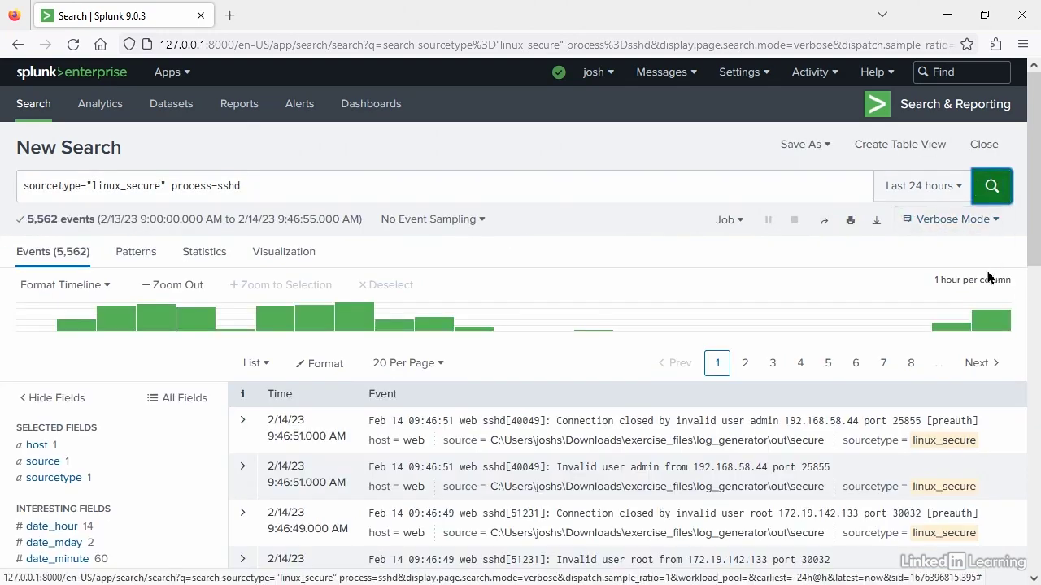
# - Copy the phrase "Connection closed by invalid user" from the first event and append it to the search query
pyautogui.scroll(-3, 1021, 320)
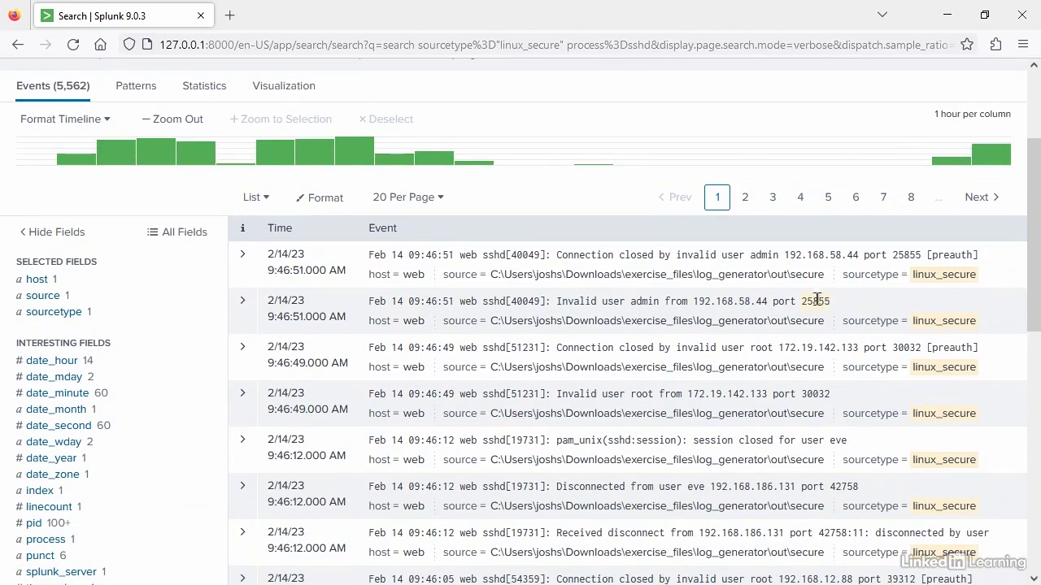
pyautogui.moveTo(744, 255); pyautogui.dragTo(557, 256)
pyautogui.hotkey('ctrl', 'c')
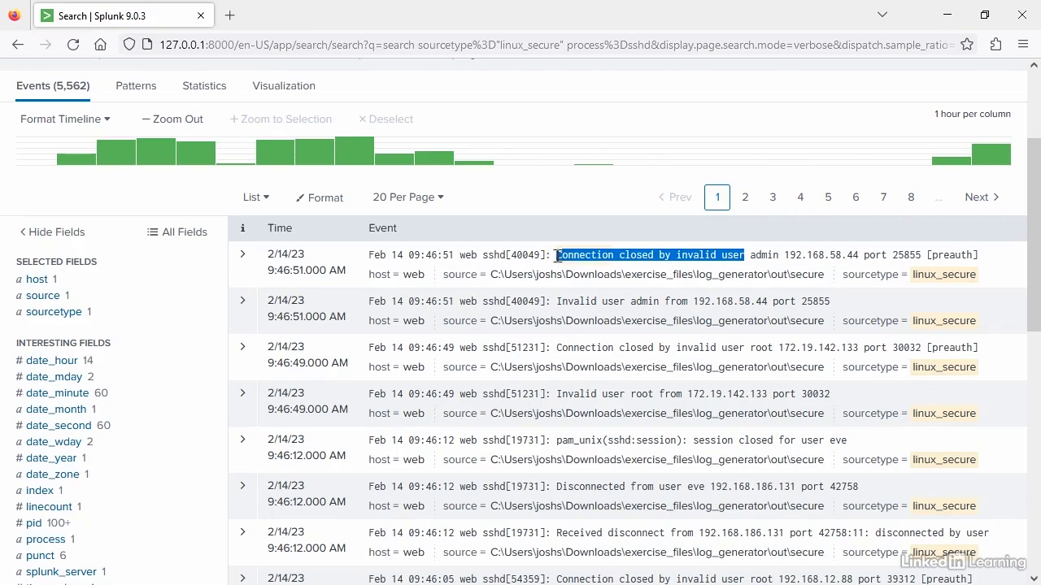
pyautogui.rightClick(574, 256)
pyautogui.click(585, 263)
pyautogui.scroll(5, 539, 286)
pyautogui.scroll(-3, 683, 355)
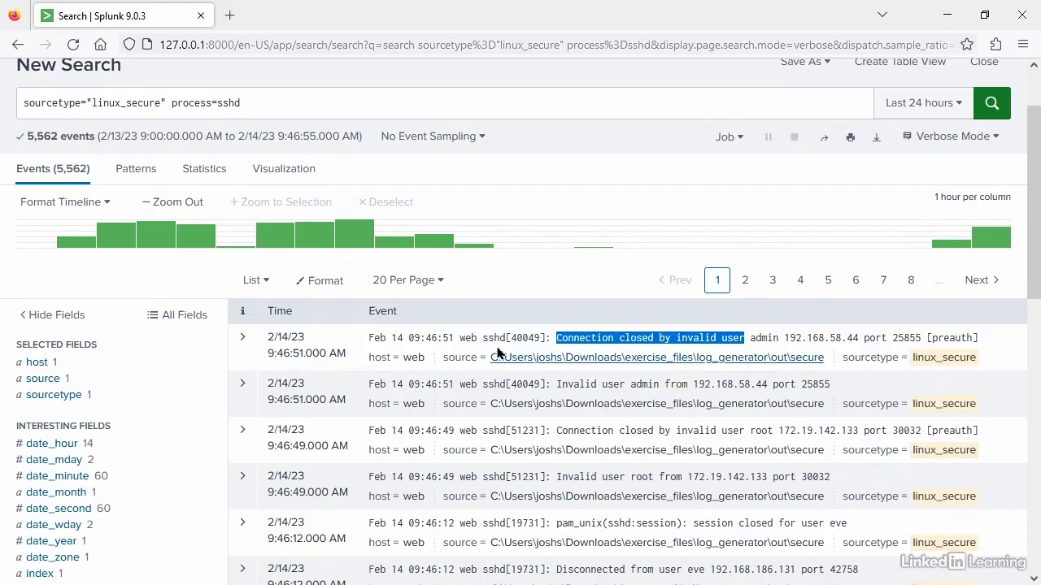
pyautogui.scroll(2, 862, 354)
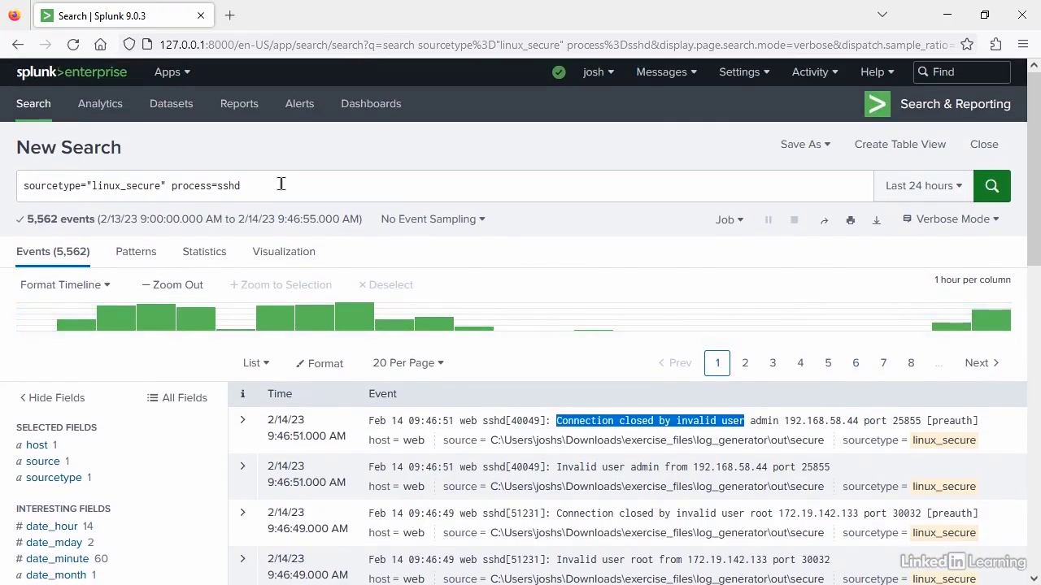
pyautogui.click(281, 186)
pyautogui.hotkey('ctrl', 'v')
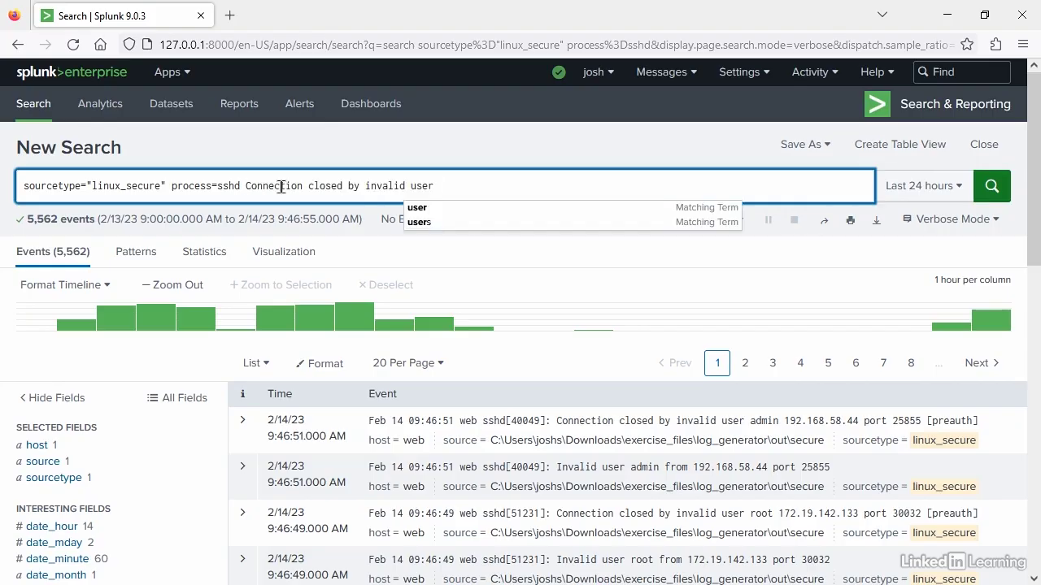
# - Enclose the phrase Connection closed by invalid user in double quotes in the query and run the search
pyautogui.write('"')
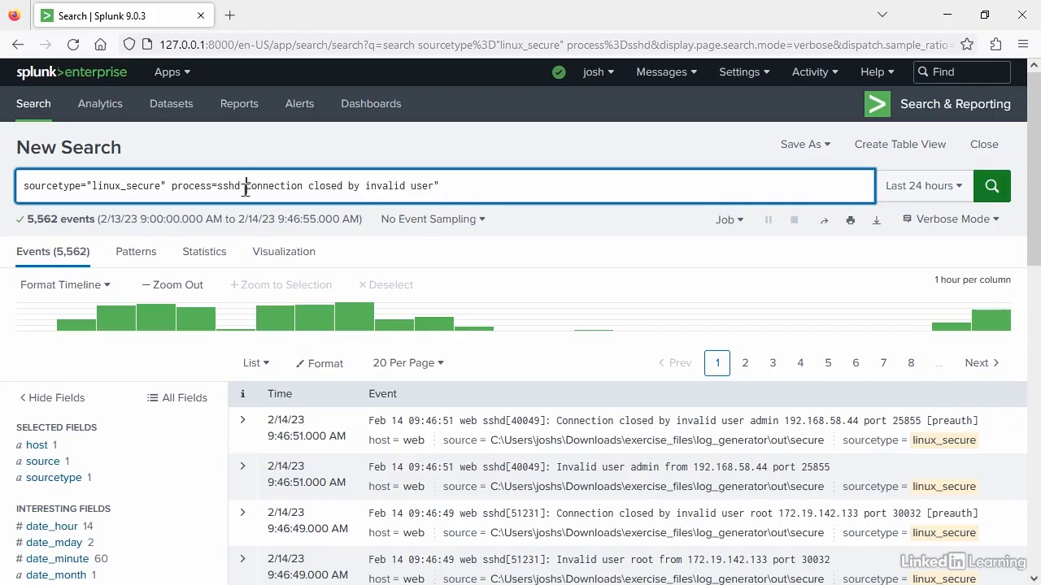
pyautogui.moveTo(245, 186); pyautogui.dragTo(443, 187)
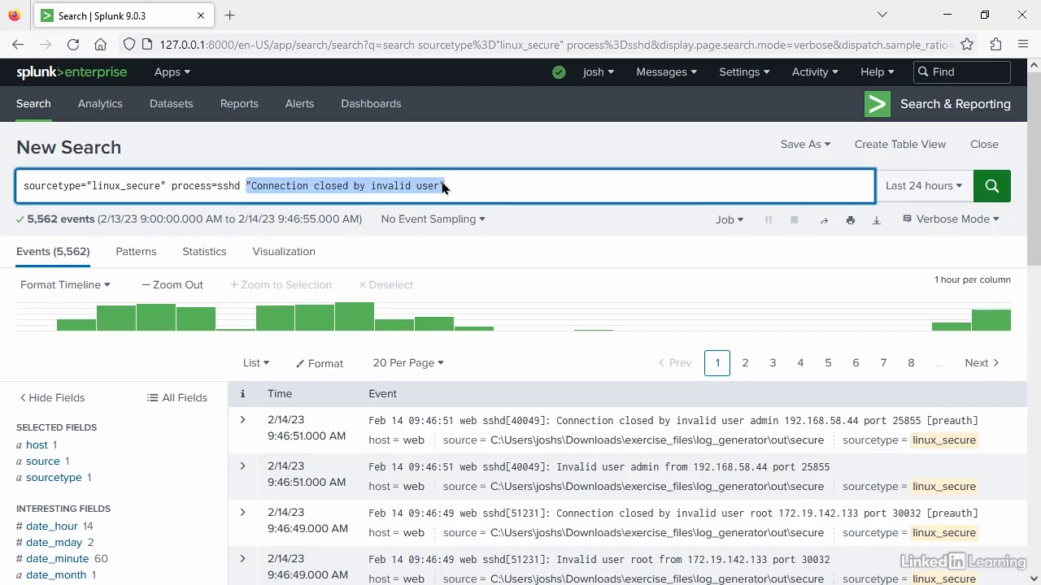
pyautogui.click(309, 192)
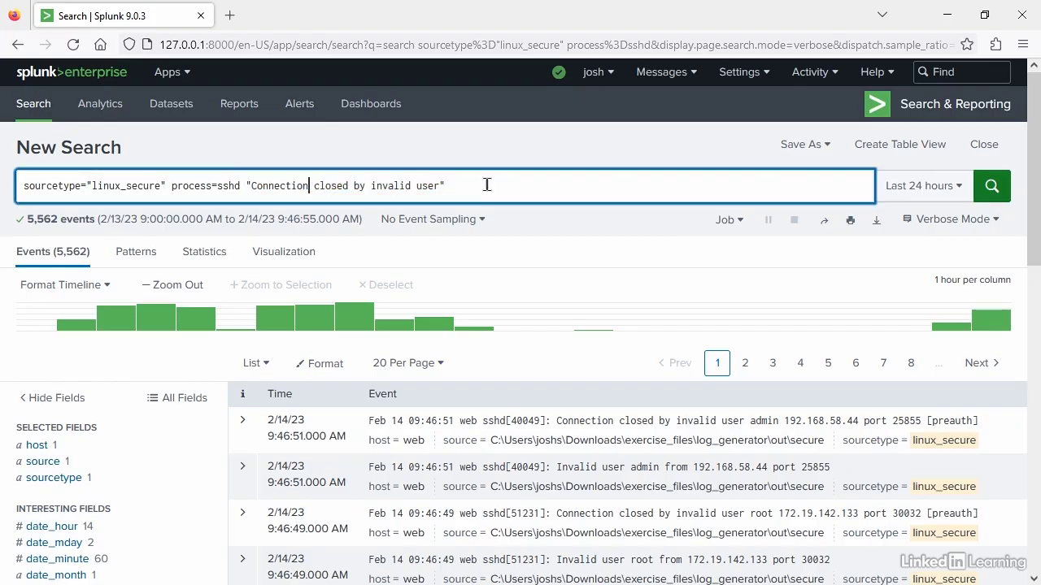
pyautogui.click(992, 182)
# - Review the matching events and save the search as a report titled "Failed Login Attempts"
pyautogui.scroll(-3, 773, 295)
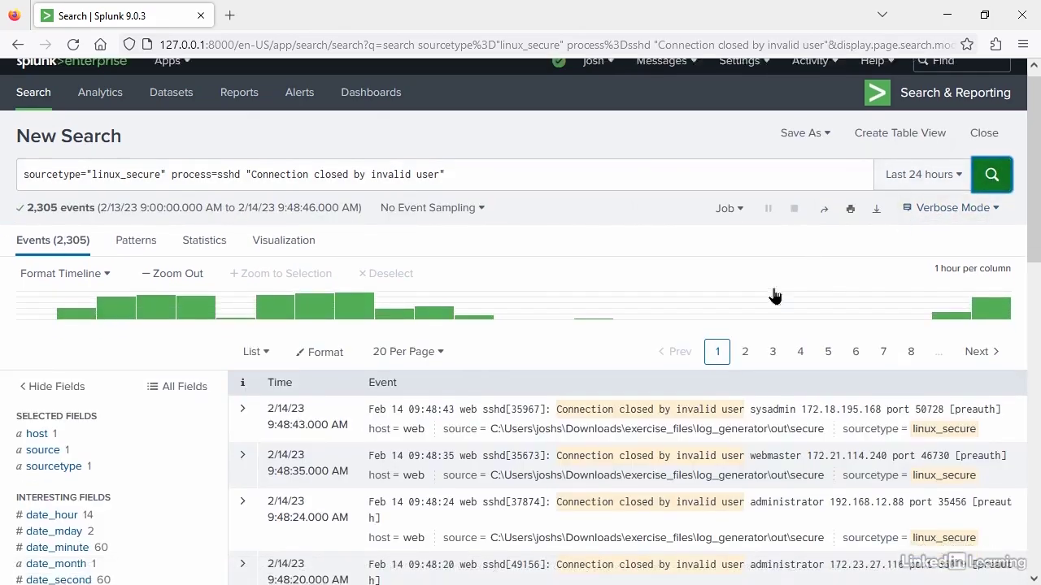
pyautogui.scroll(-3, 764, 317)
pyautogui.scroll(-1, 691, 358)
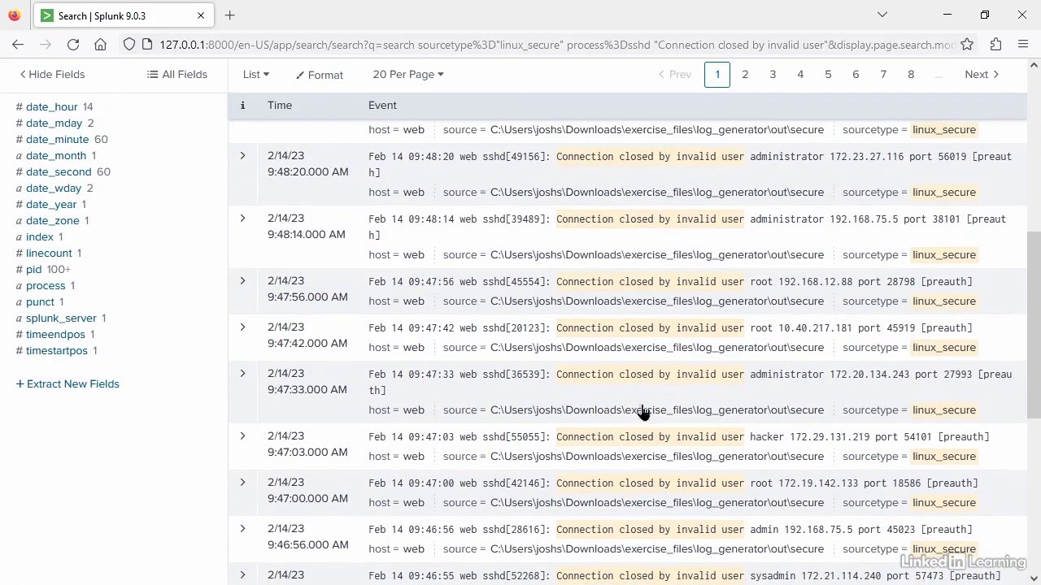
pyautogui.scroll(5, 675, 435)
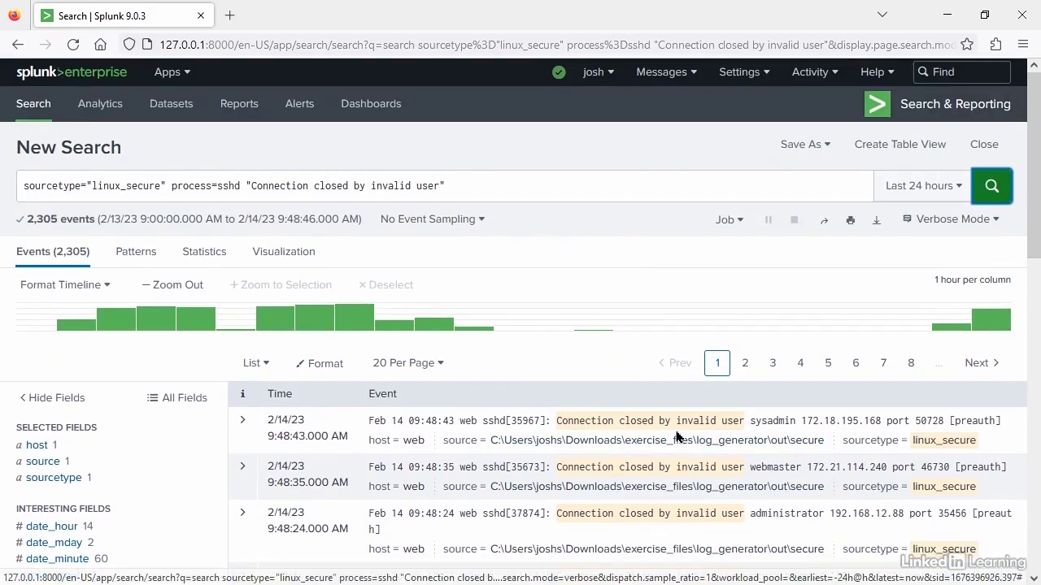
pyautogui.click(797, 146)
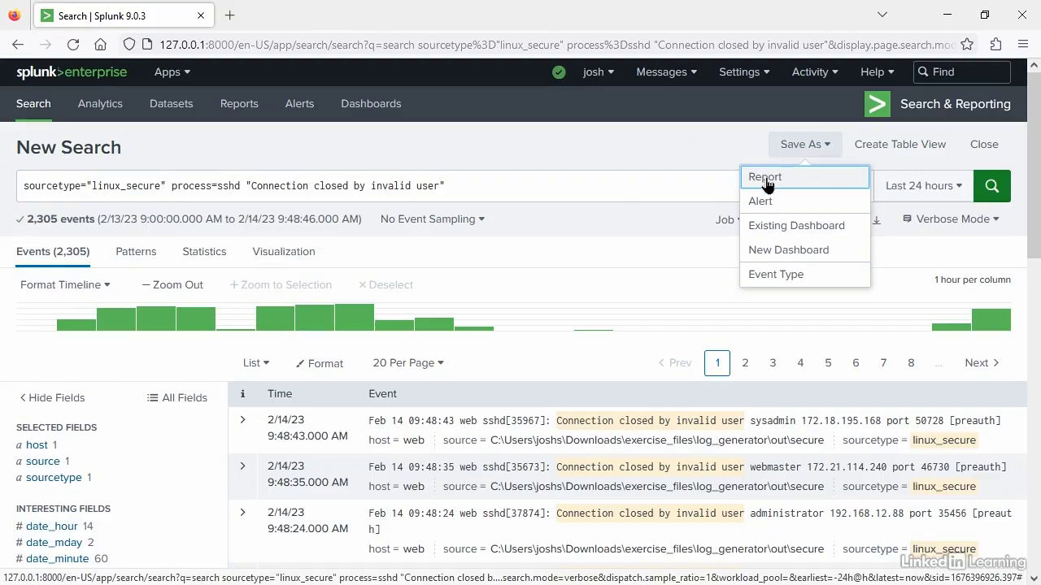
pyautogui.click(764, 177)
pyautogui.click(496, 171)
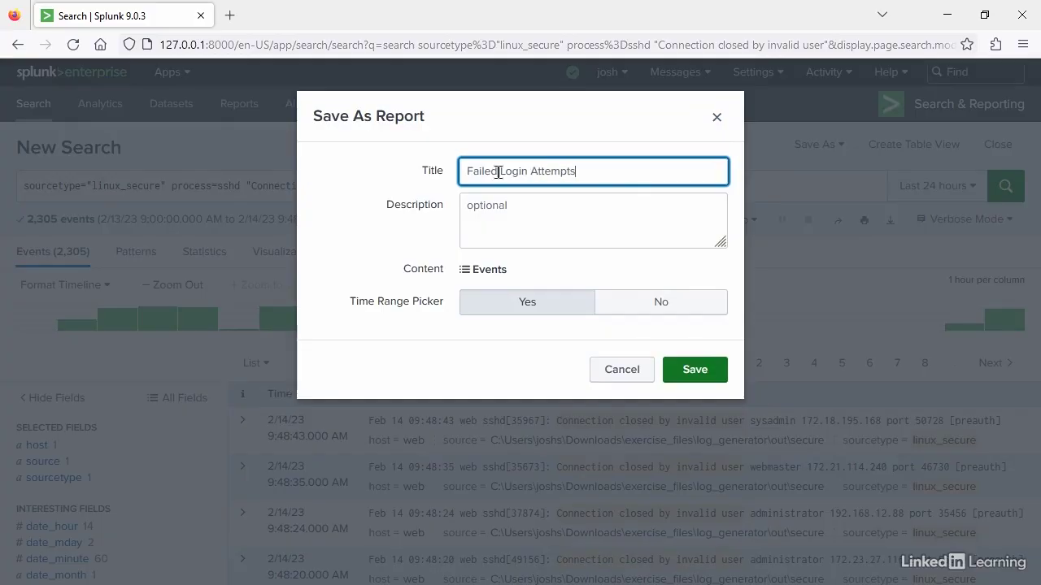
pyautogui.click(690, 373)
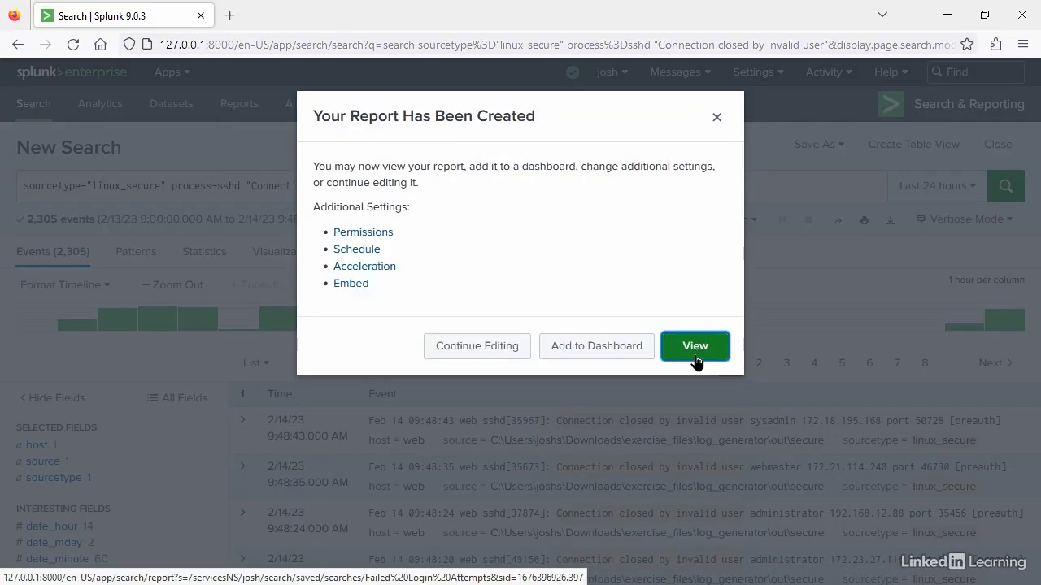
# - View the newly saved report, looking through its events and the available time range presets
pyautogui.click(695, 346)
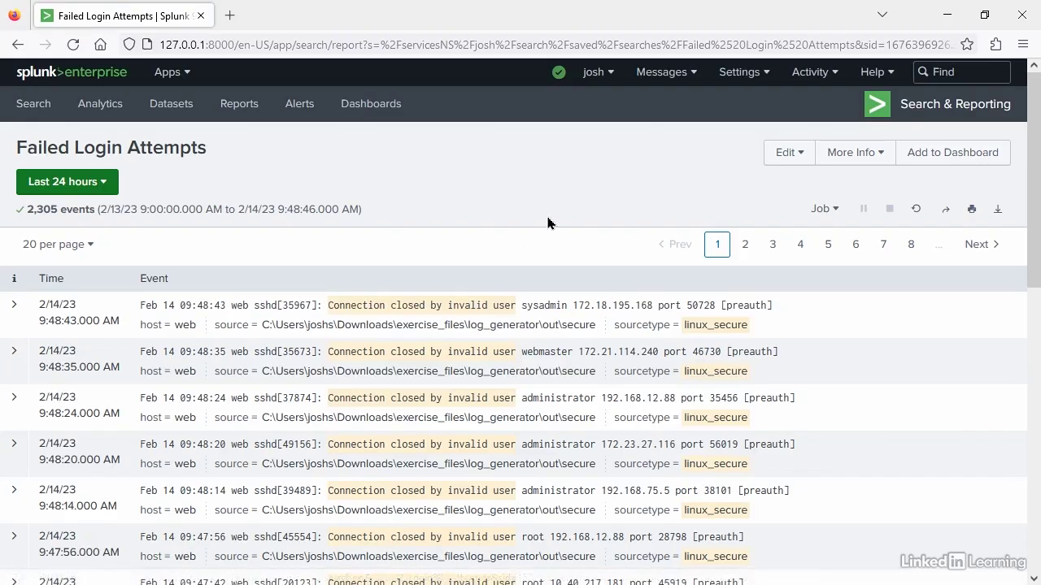
pyautogui.scroll(-3, 310, 85)
pyautogui.scroll(-3, 459, 277)
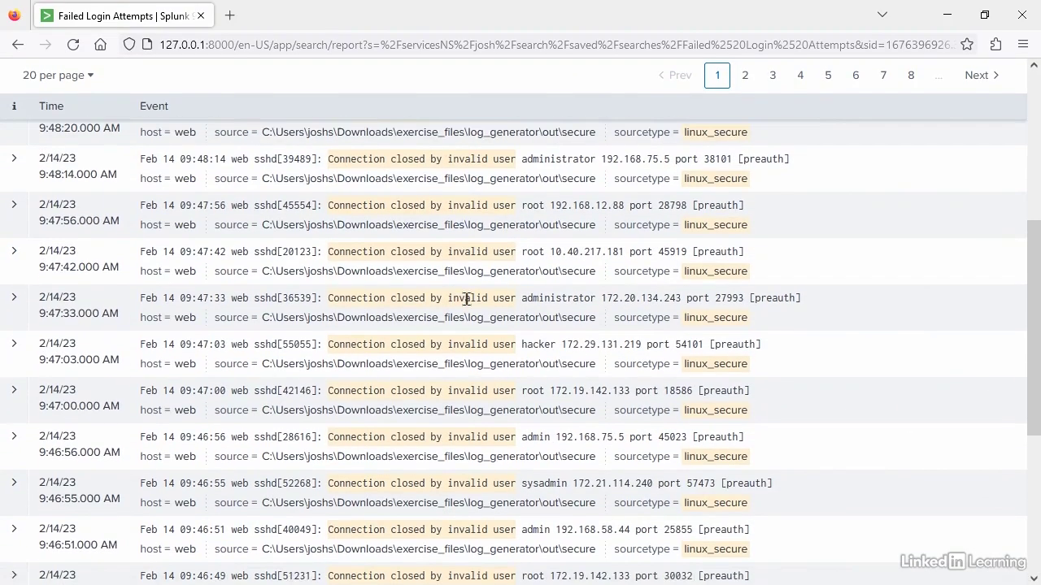
pyautogui.scroll(6, 466, 301)
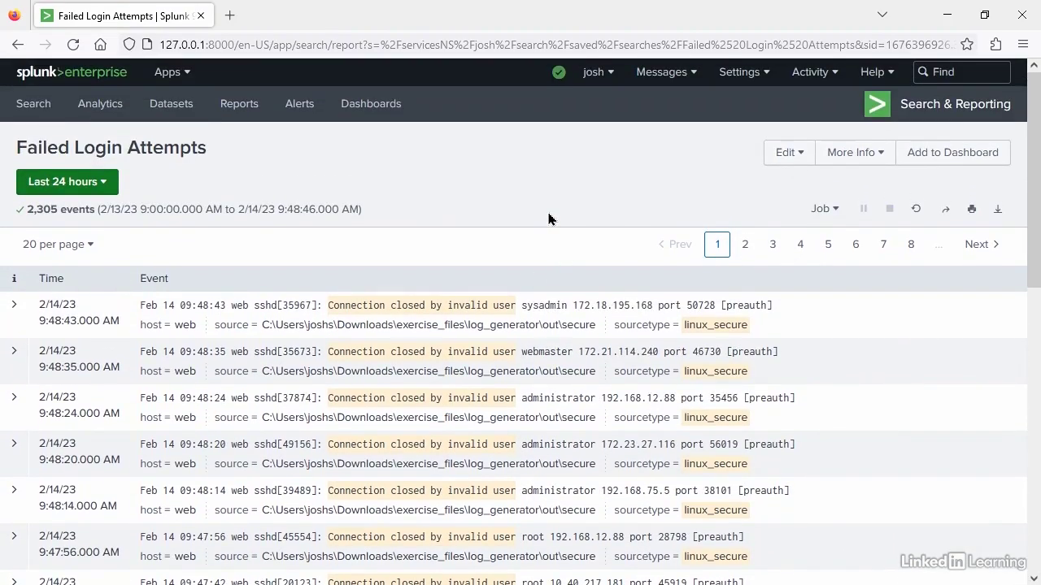
pyautogui.click(103, 190)
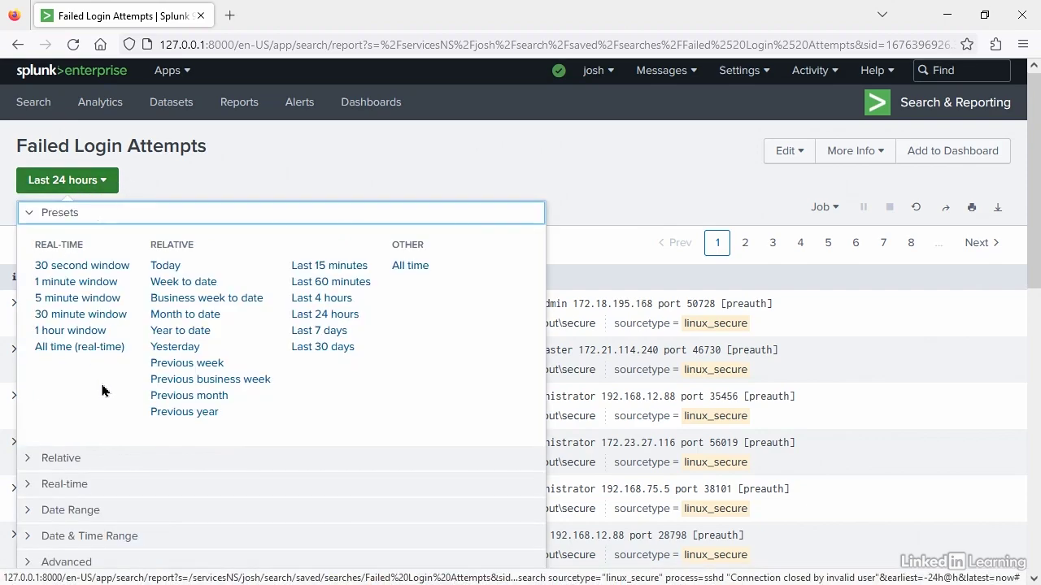
pyautogui.click(199, 175)
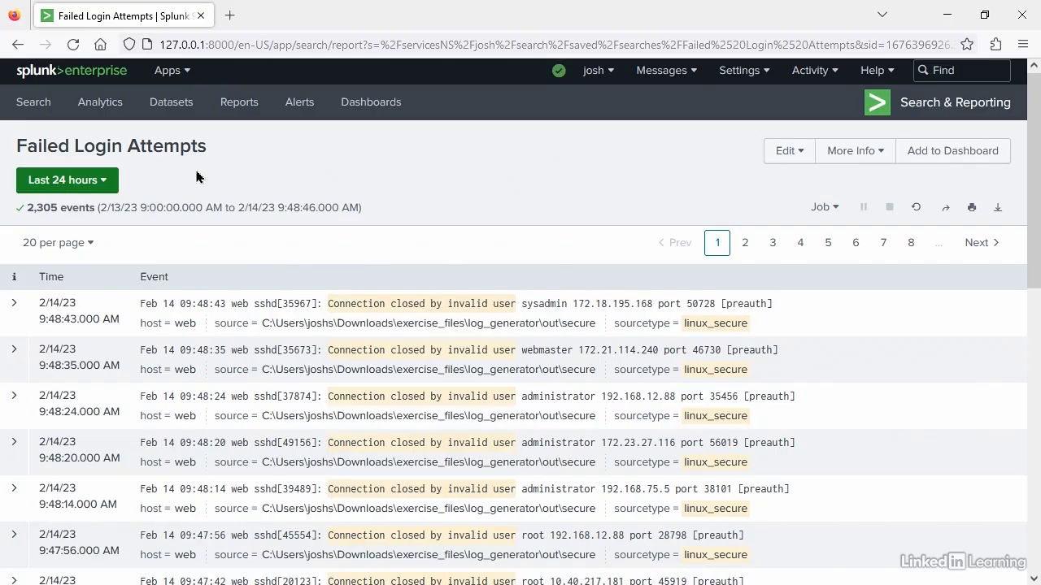
# - Turn on scheduling for the Failed Login Attempts report and set it to run every day
pyautogui.click(777, 154)
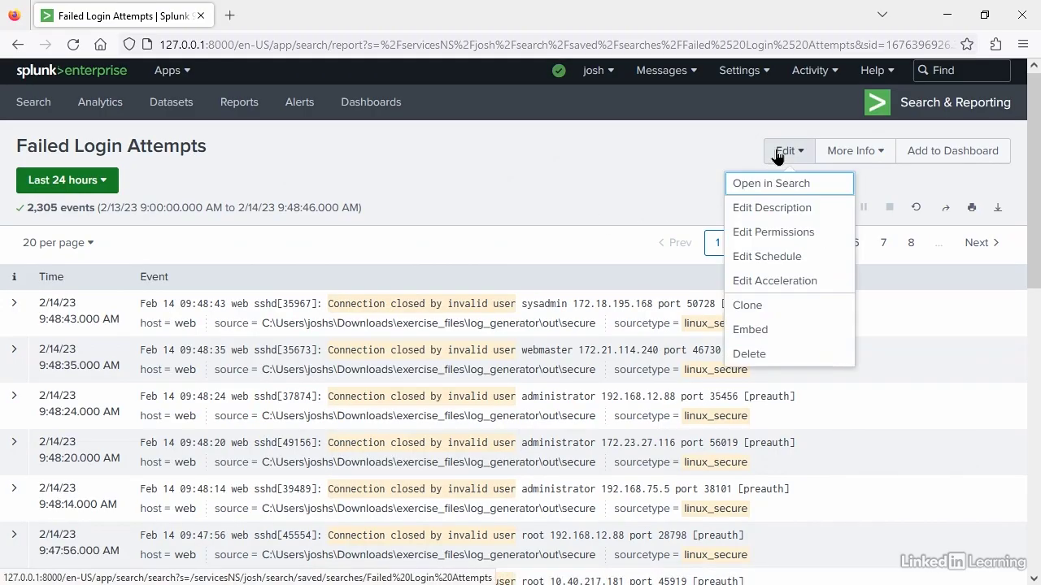
pyautogui.click(772, 256)
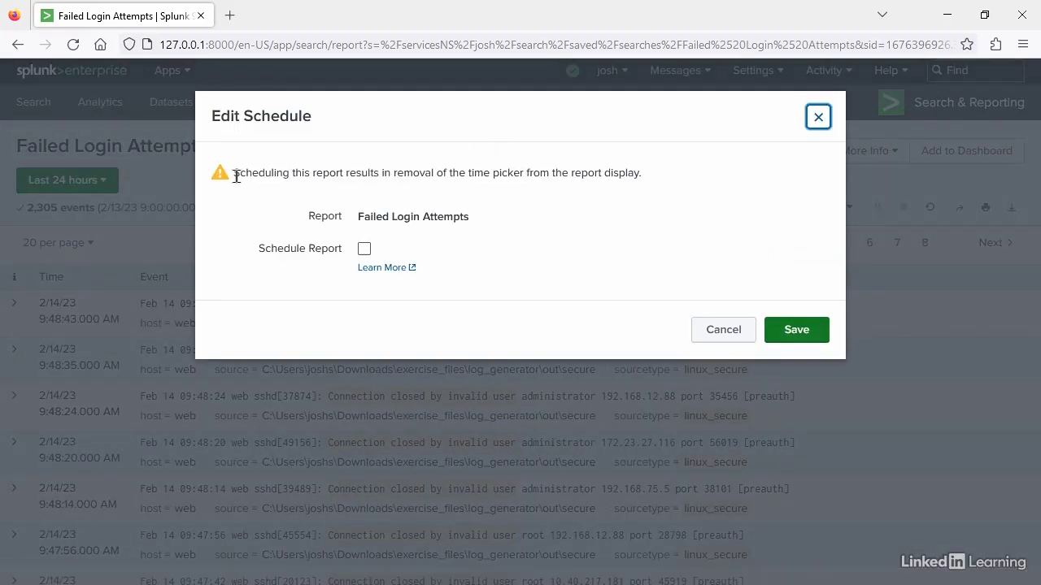
pyautogui.moveTo(234, 173); pyautogui.dragTo(382, 178)
pyautogui.click(378, 174)
pyautogui.click(364, 249)
pyautogui.click(479, 298)
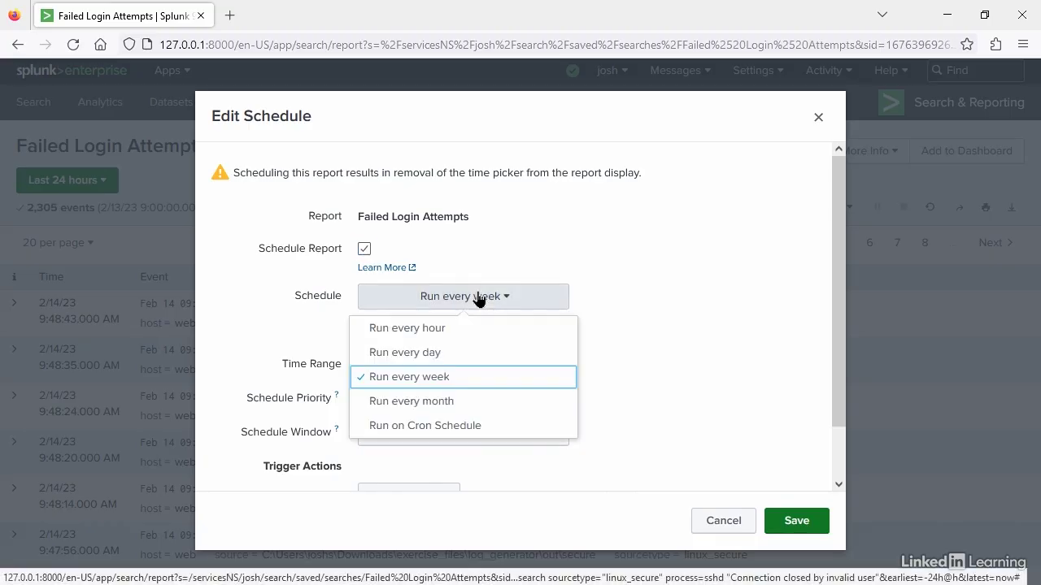
pyautogui.click(421, 356)
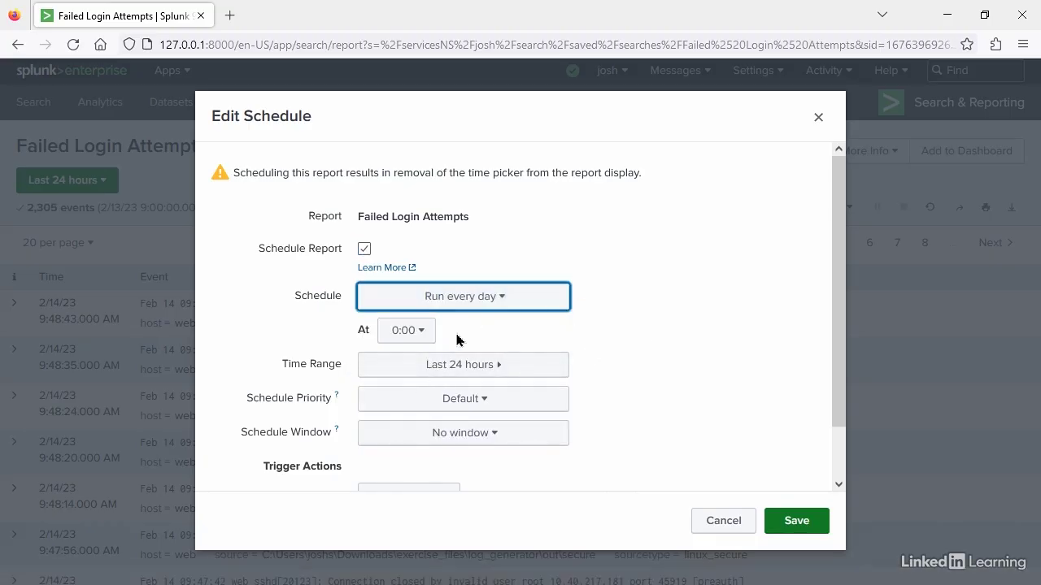
# - Examine the available run times and the schedule priority options in the report's schedule settings
pyautogui.click(421, 331)
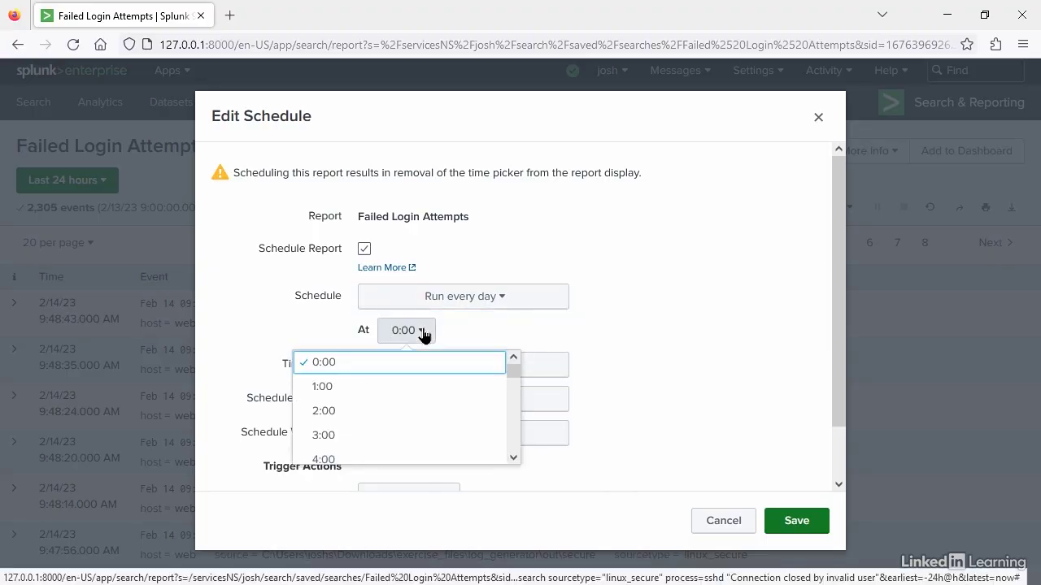
pyautogui.click(423, 333)
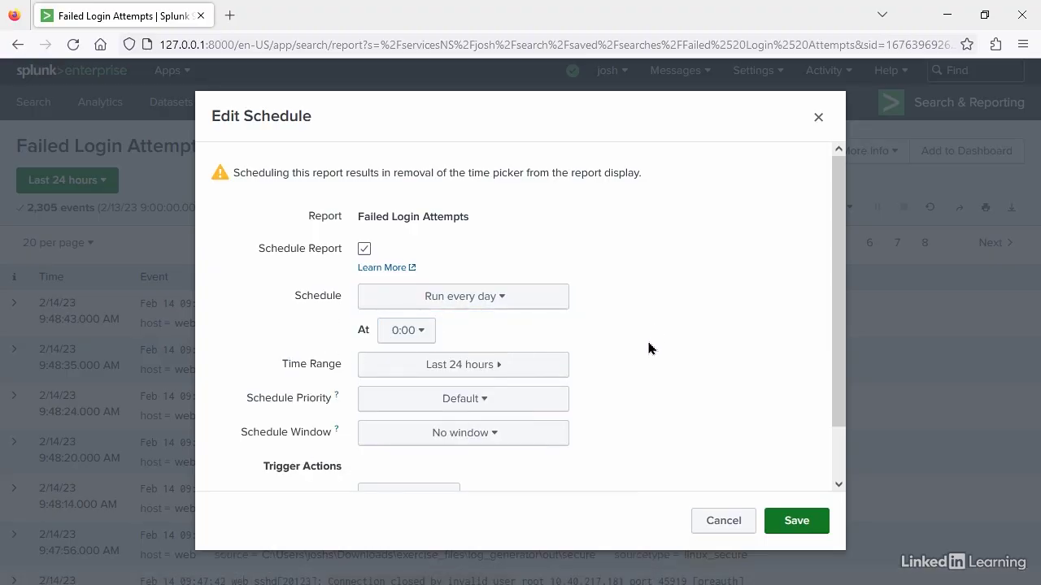
pyautogui.scroll(-2, 648, 348)
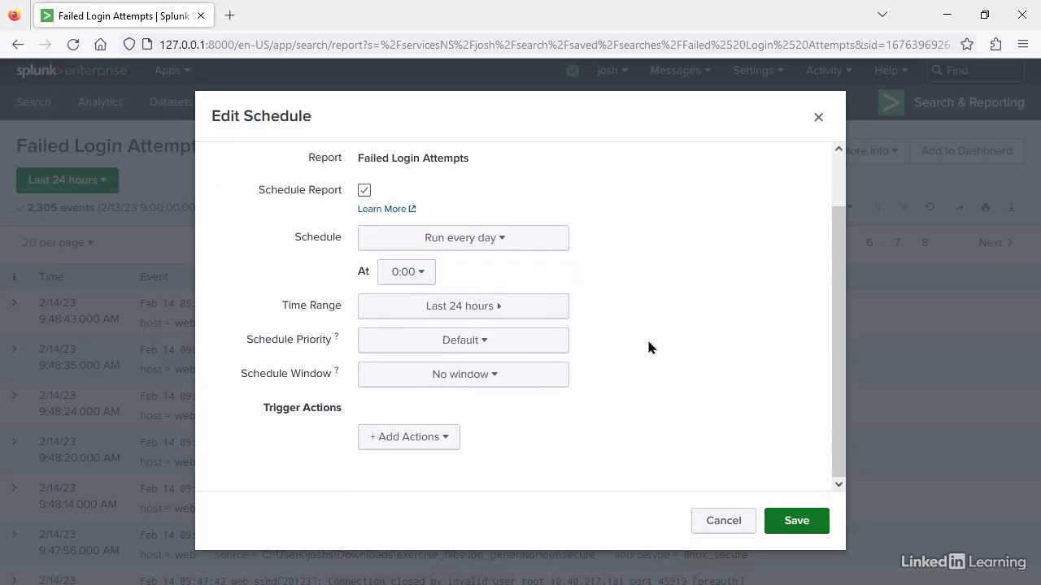
pyautogui.click(509, 348)
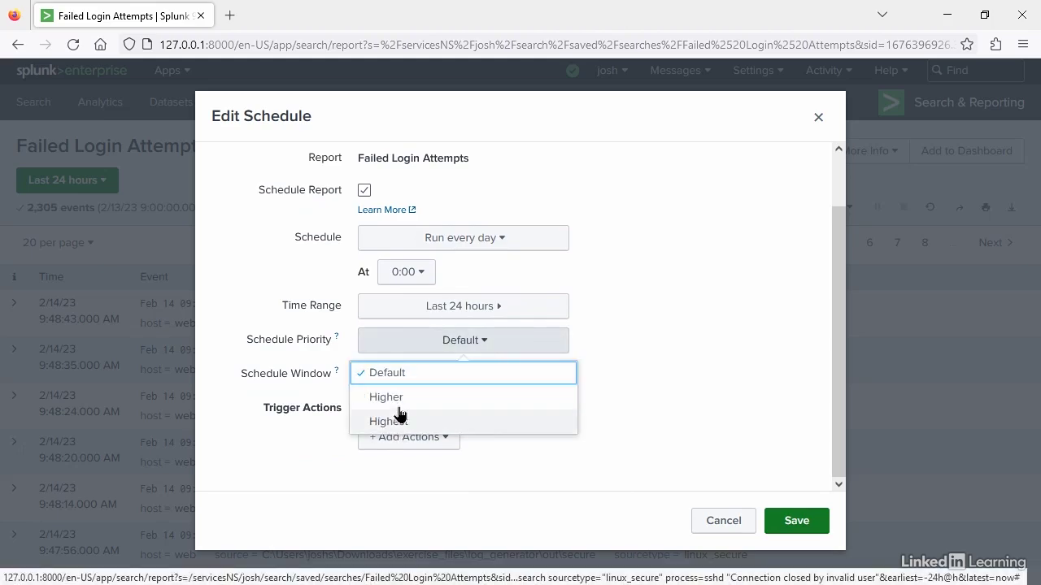
pyautogui.click(382, 348)
pyautogui.moveTo(336, 342)
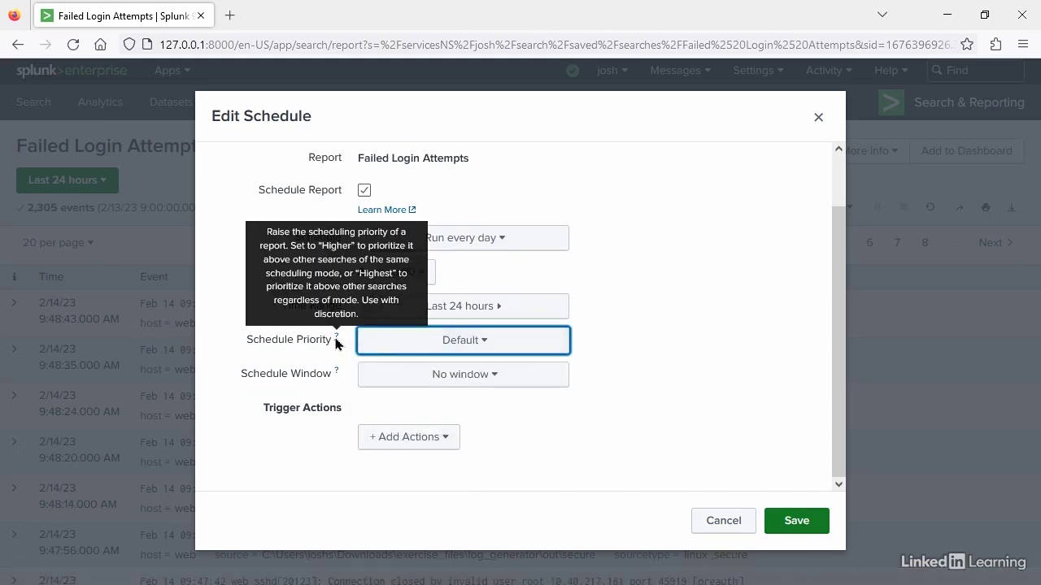
# - Examine the schedule window options and the trigger actions available for the scheduled report
pyautogui.click(419, 378)
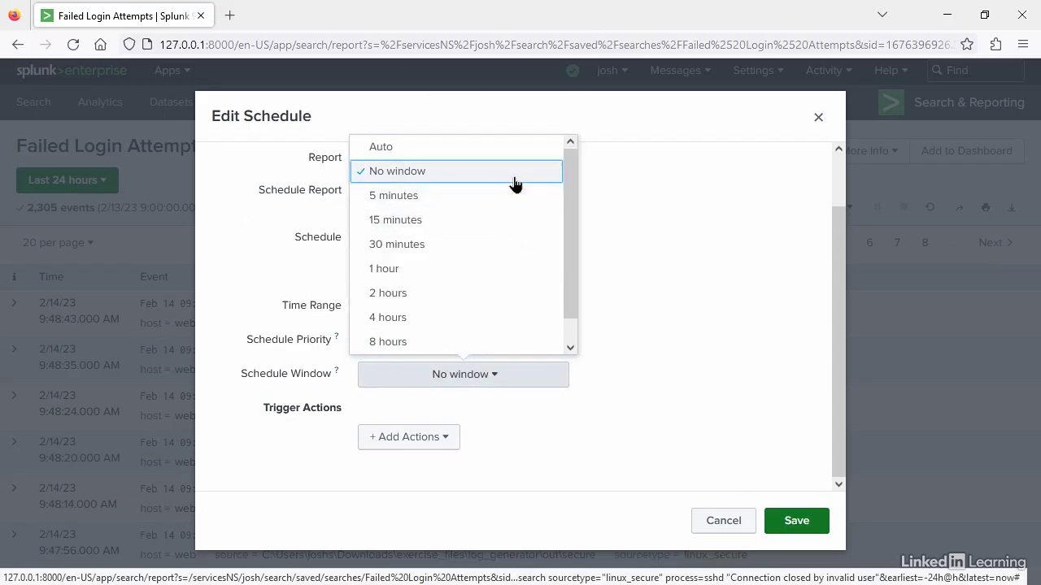
pyautogui.click(671, 381)
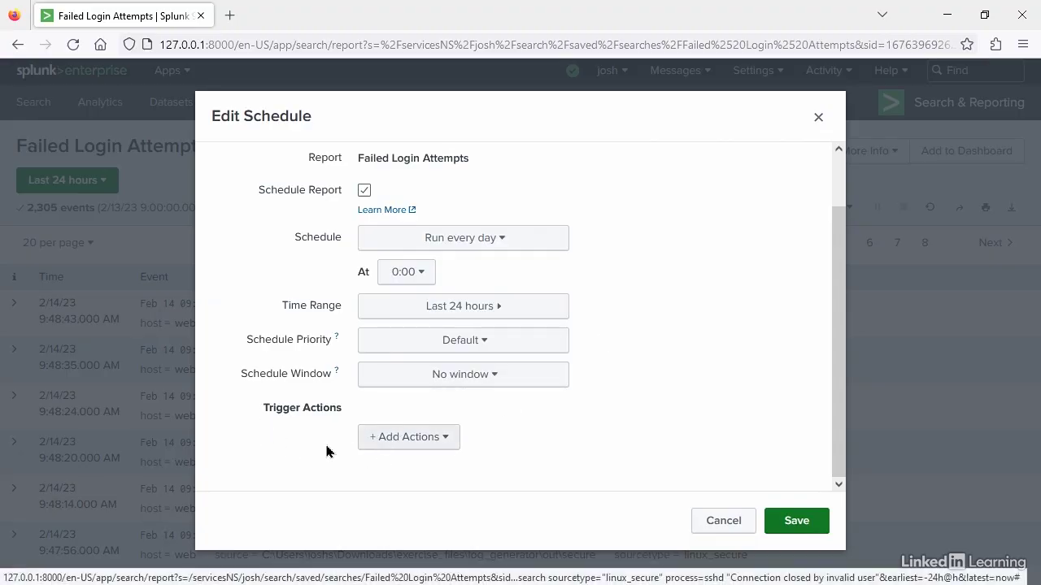
pyautogui.click(441, 442)
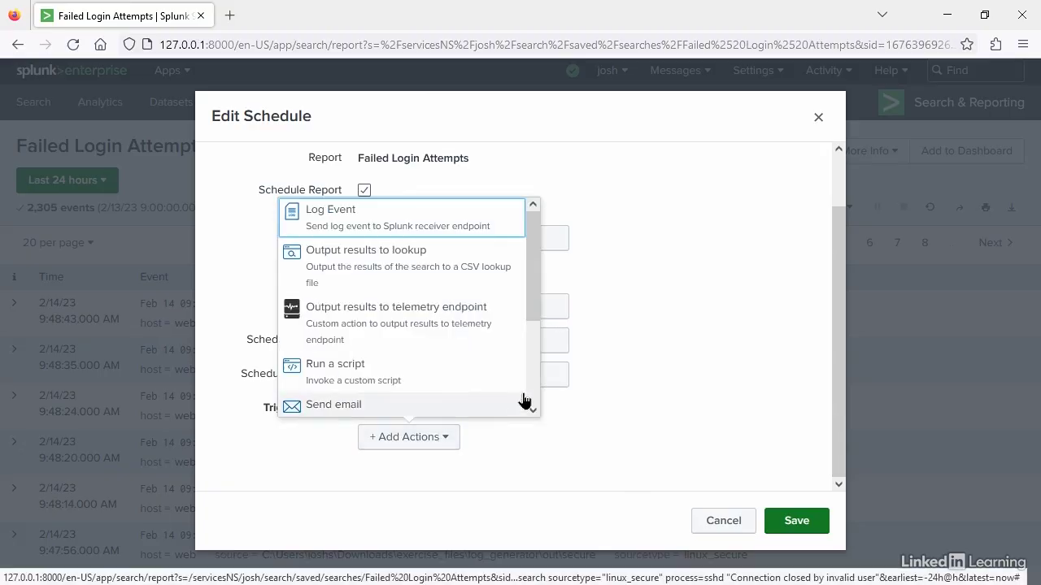
pyautogui.scroll(-3, 522, 400)
pyautogui.scroll(3, 523, 400)
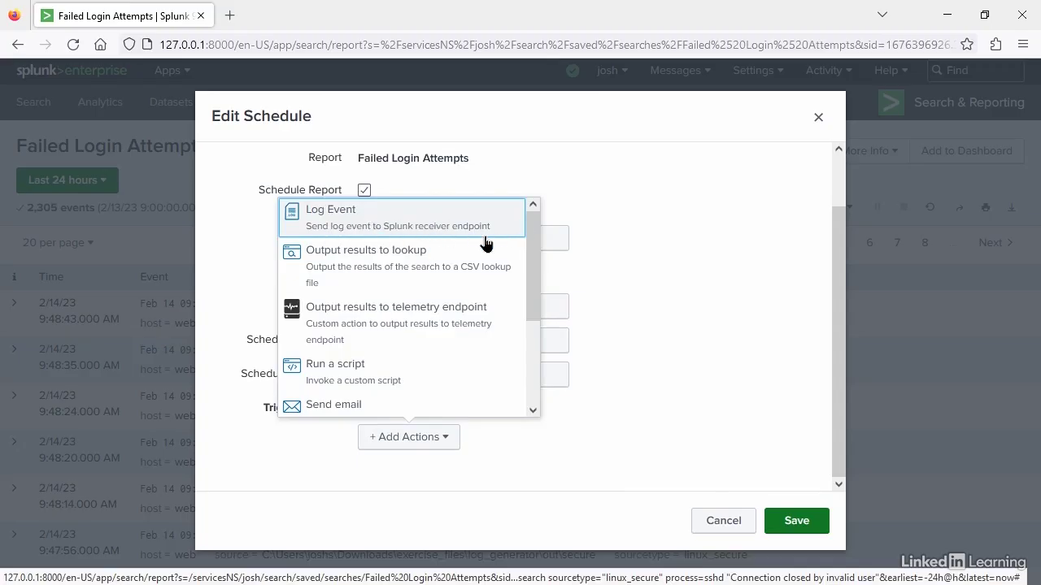
# - Add the Run a script and Webhook trigger actions to the report schedule and start editing the webhook's URL
pyautogui.click(377, 372)
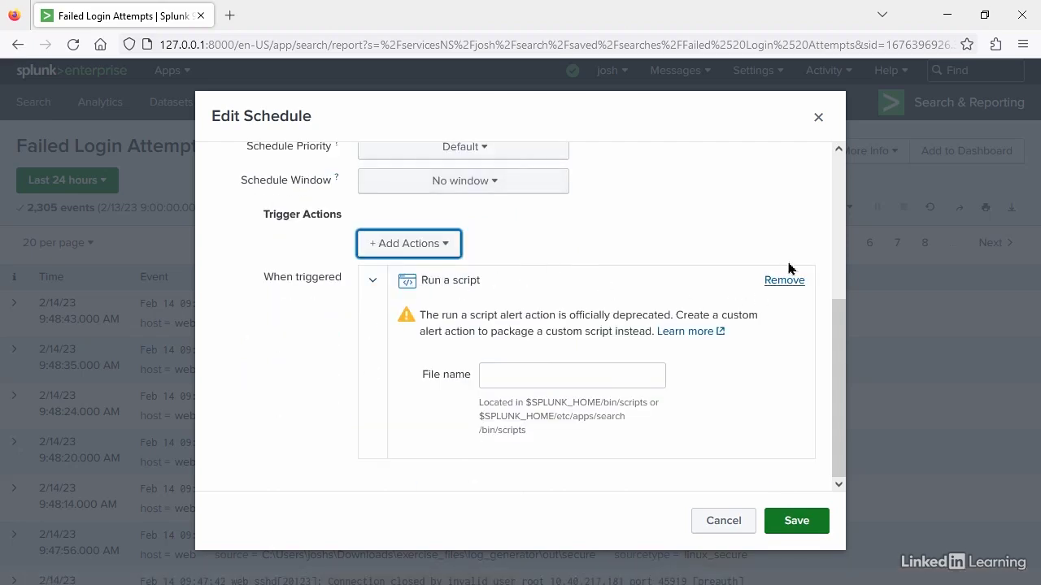
pyautogui.click(410, 247)
pyautogui.scroll(-3, 368, 379)
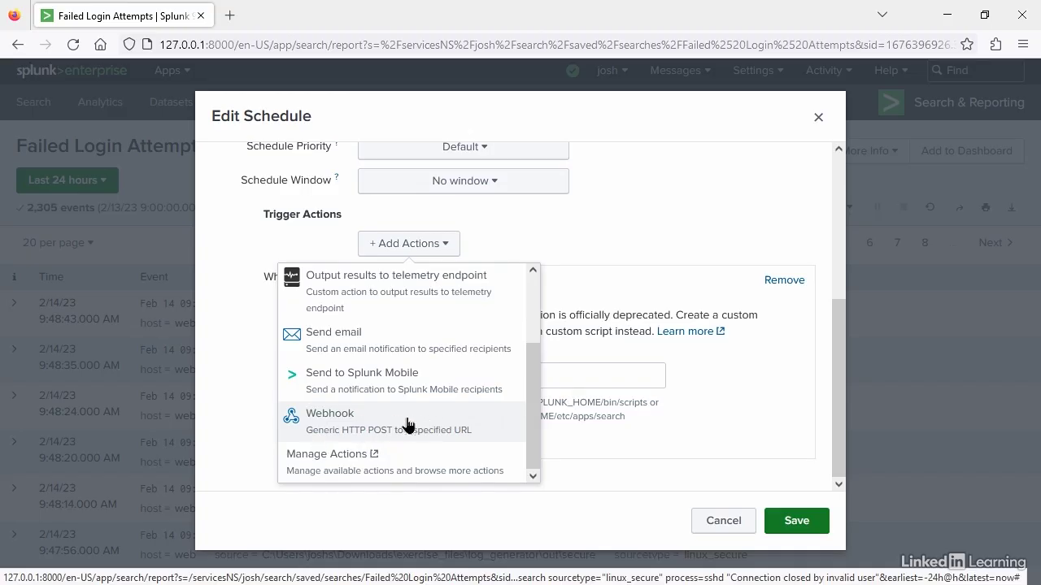
pyautogui.click(353, 429)
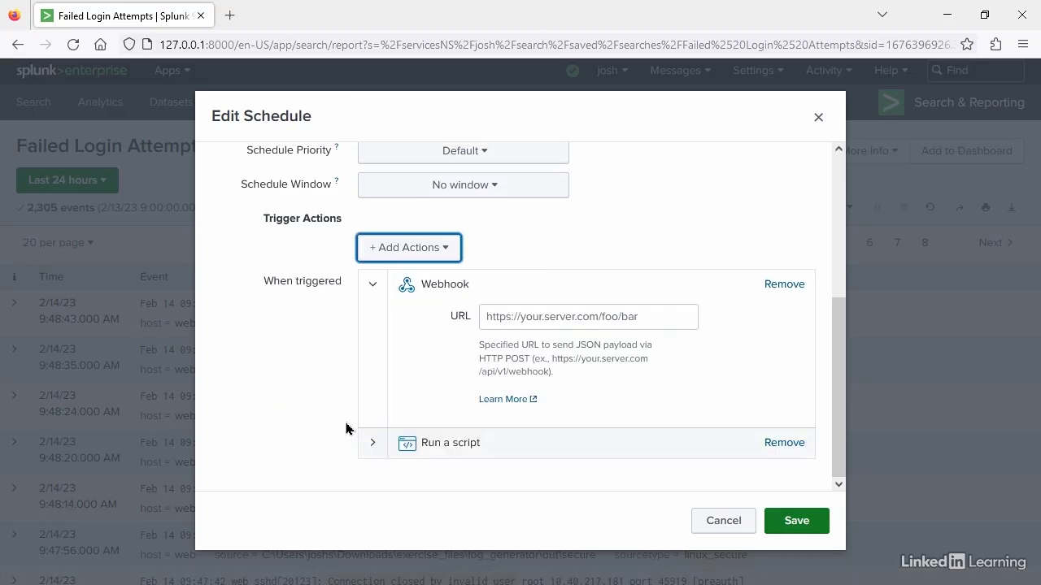
pyautogui.click(658, 320)
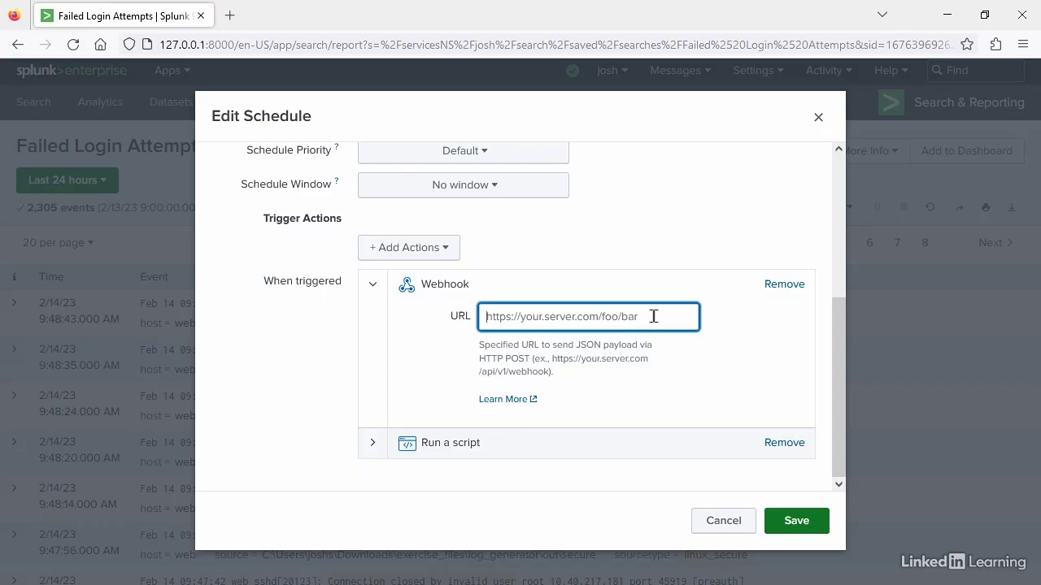
# - Remove the Webhook and Run a script trigger actions and save the report's schedule
pyautogui.click(782, 283)
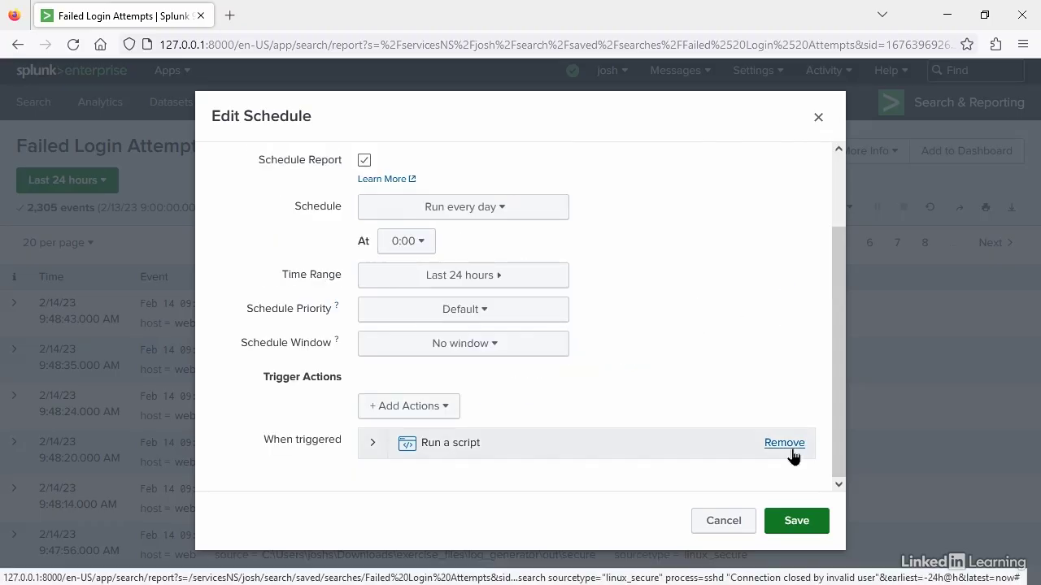
pyautogui.click(783, 443)
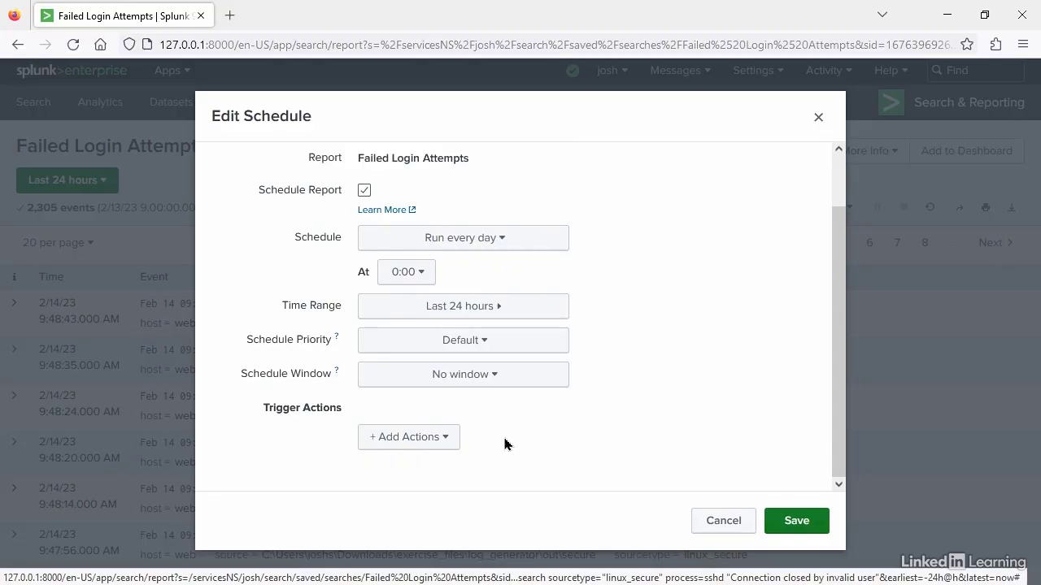
pyautogui.click(798, 522)
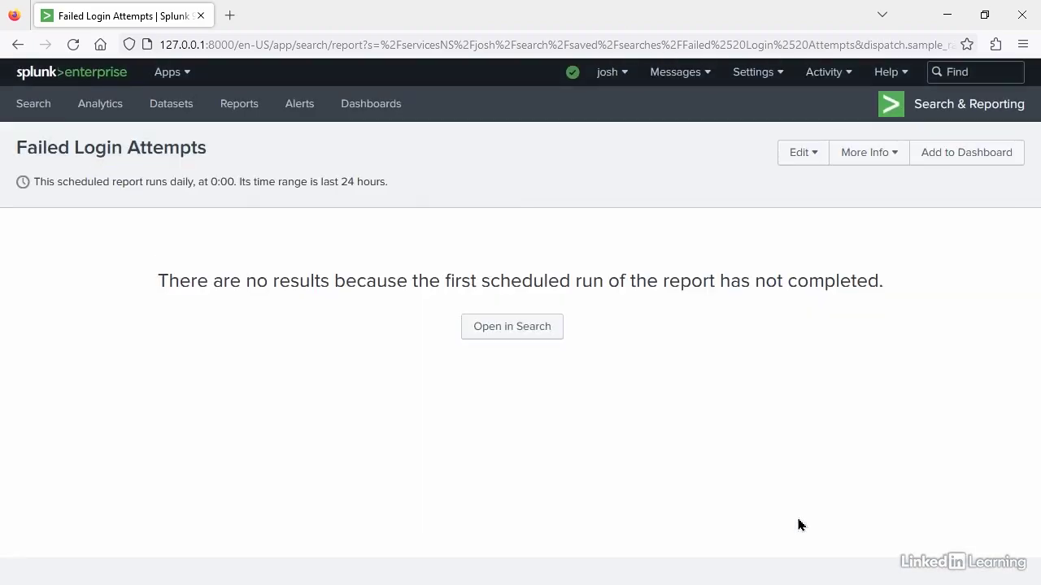